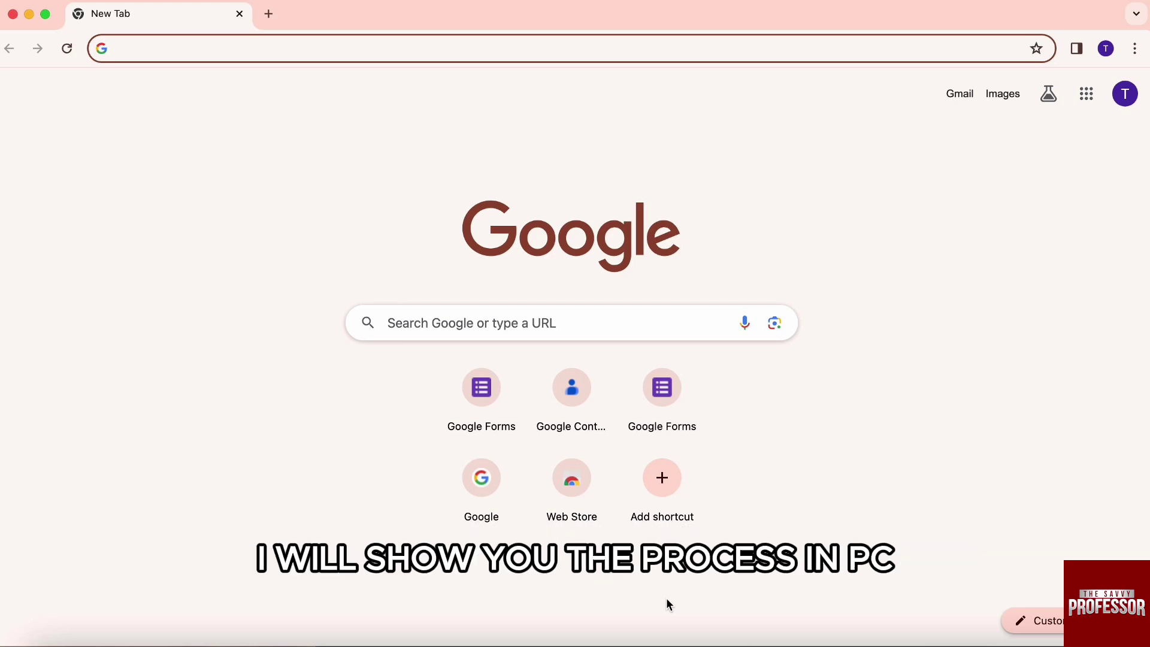
Search Google for 'google calendar' from the Chrome address bar
type("google calen")
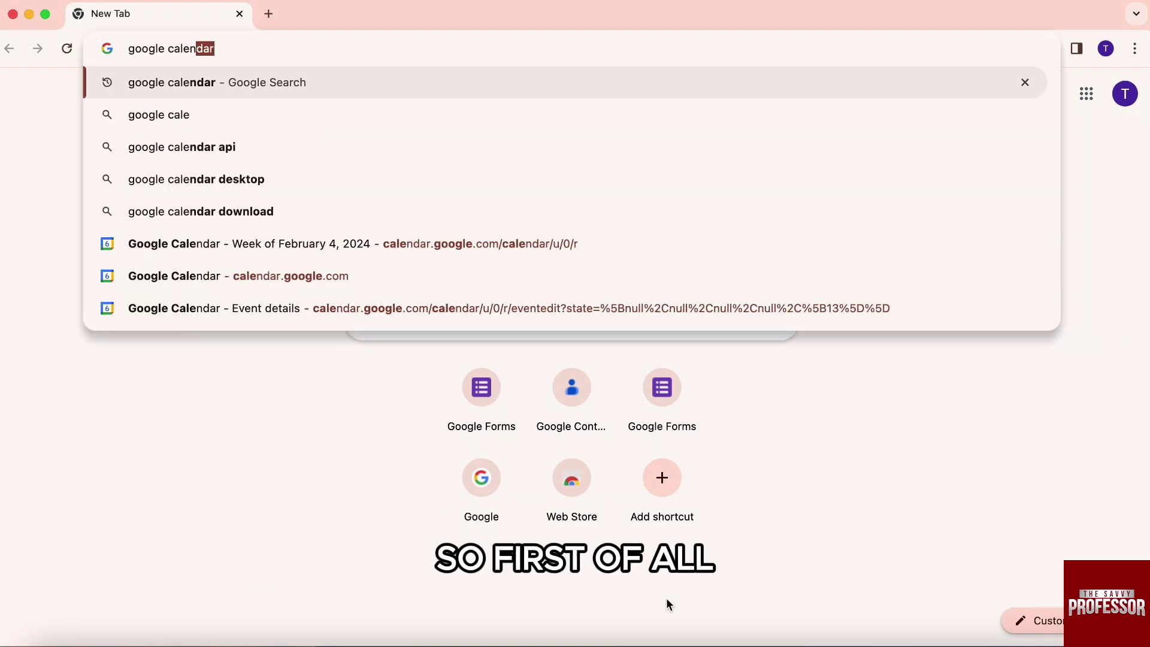
type("da")
key("Return")
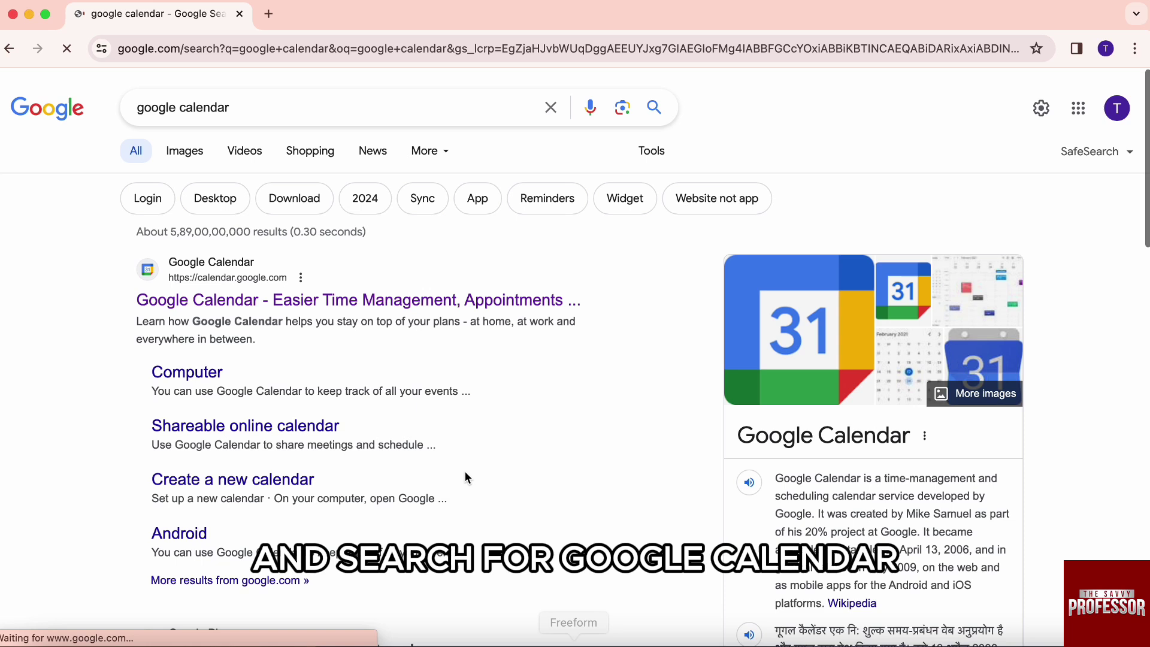
Open calendar.google.com from the top search result, showing the February 4–10, 2024 week
left_click(405, 305)
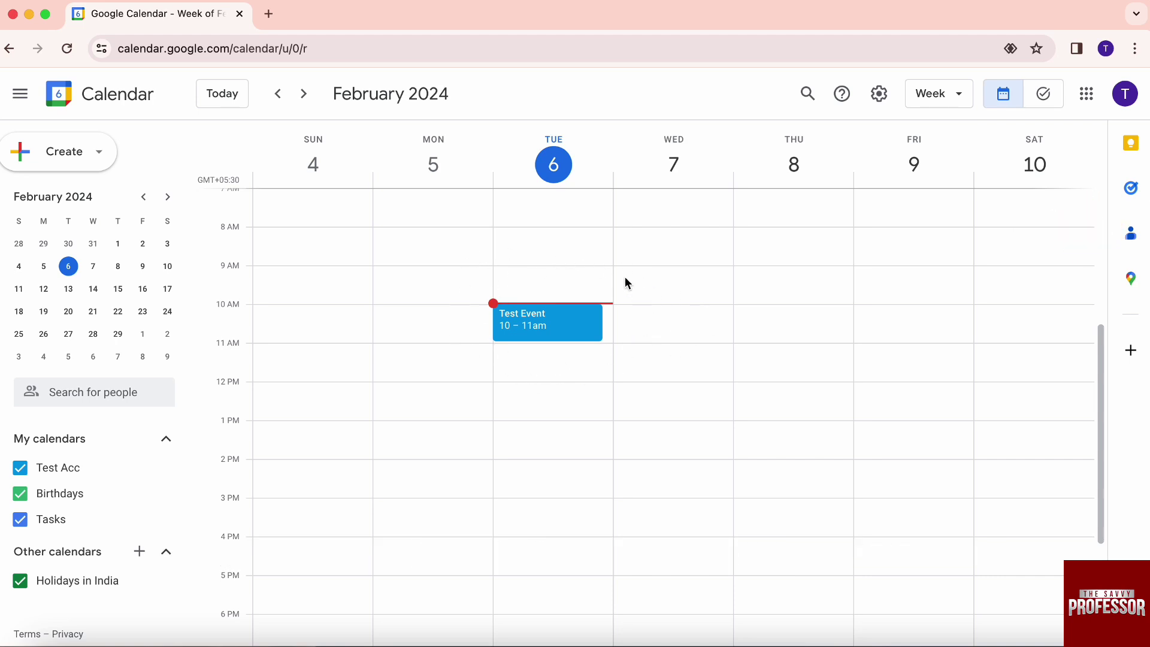
Show the Contacts side panel beside the week grid
left_click(1132, 234)
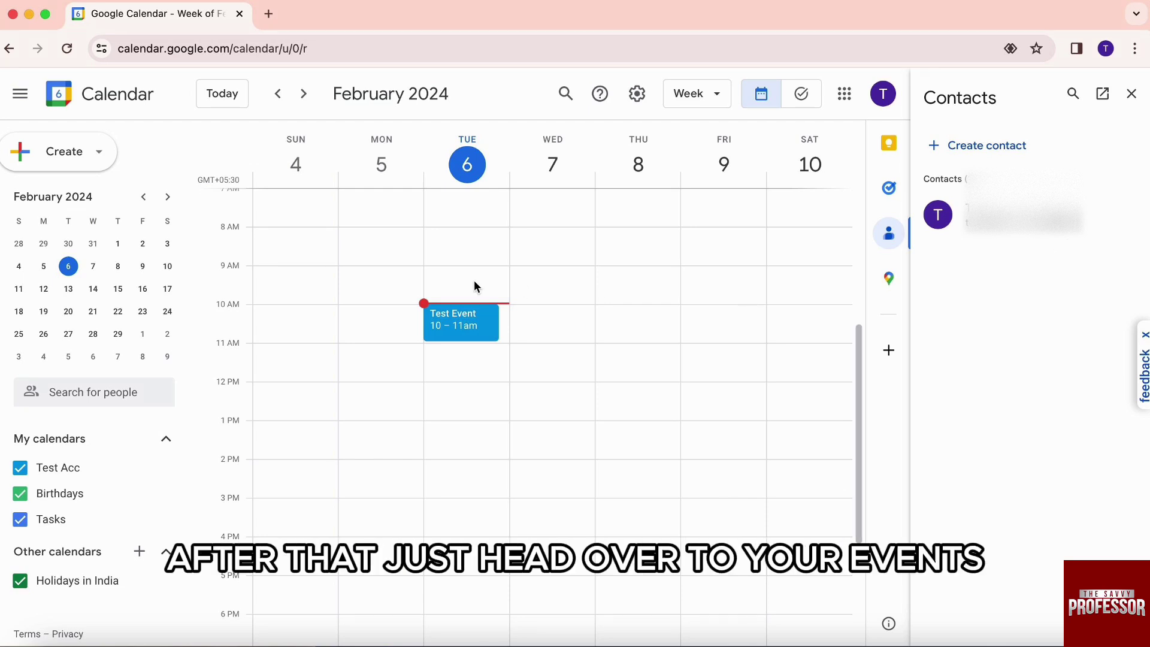
Open Test Event's full edit page and add a suggested contact as a guest
left_click(454, 331)
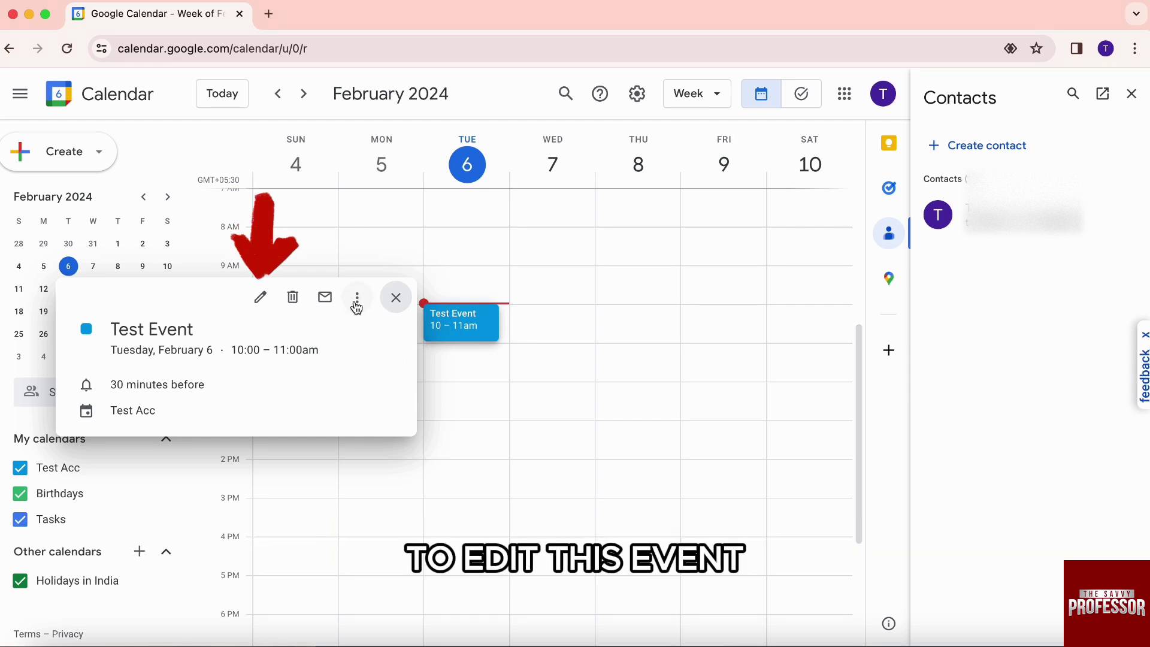
key("e")
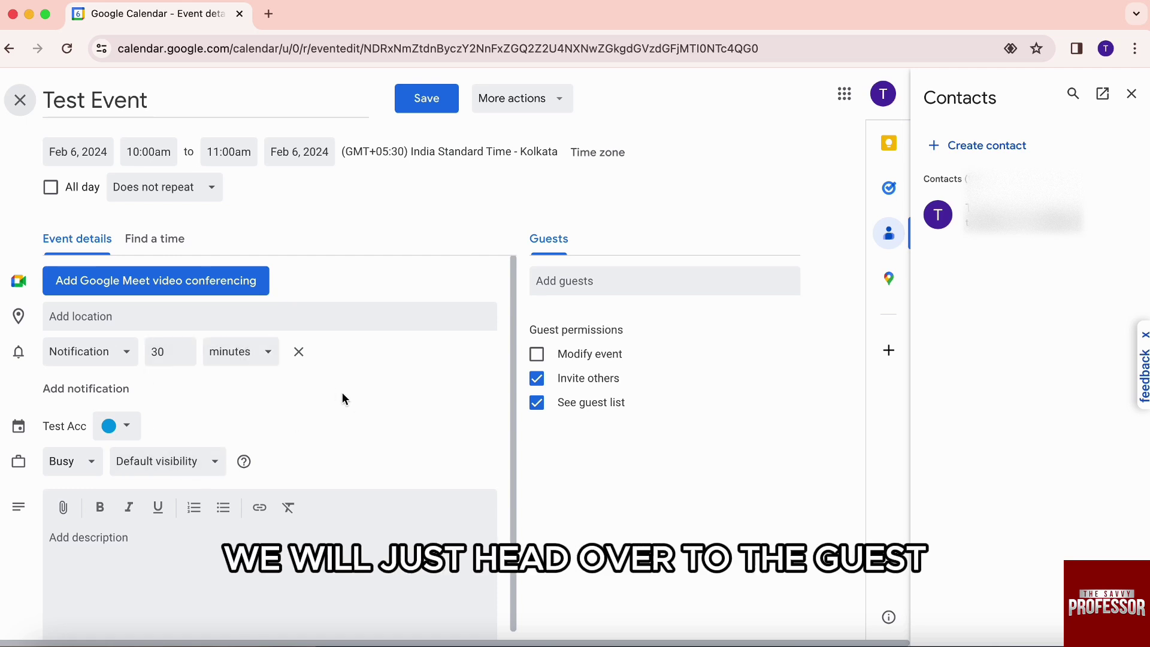
left_click(596, 281)
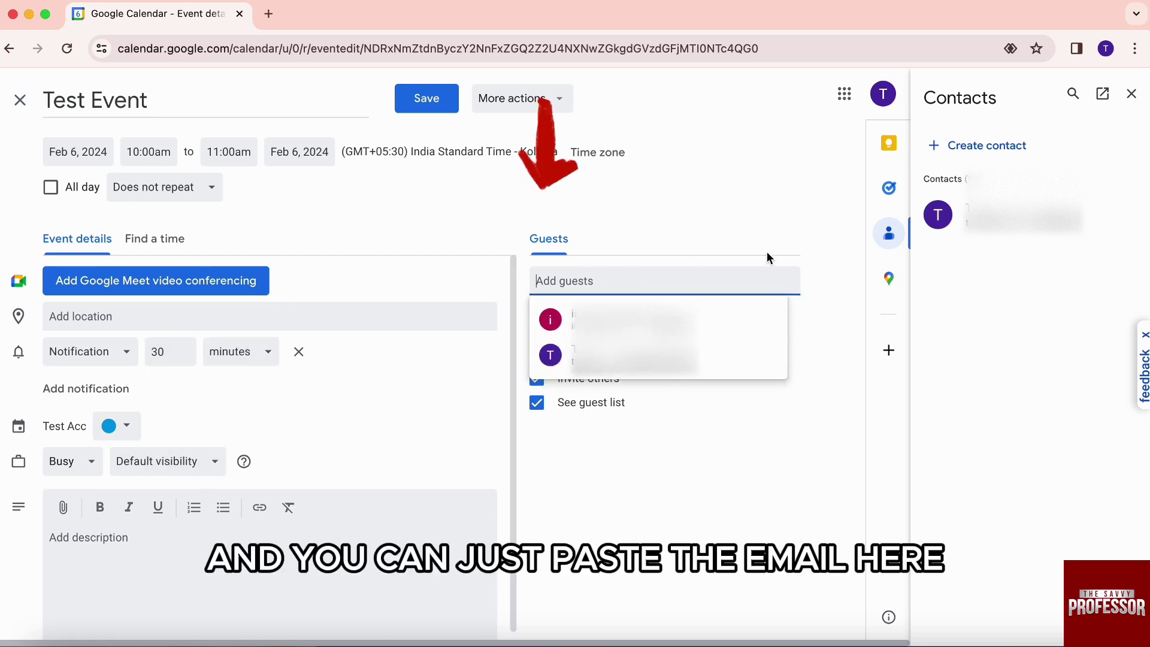
left_click(702, 357)
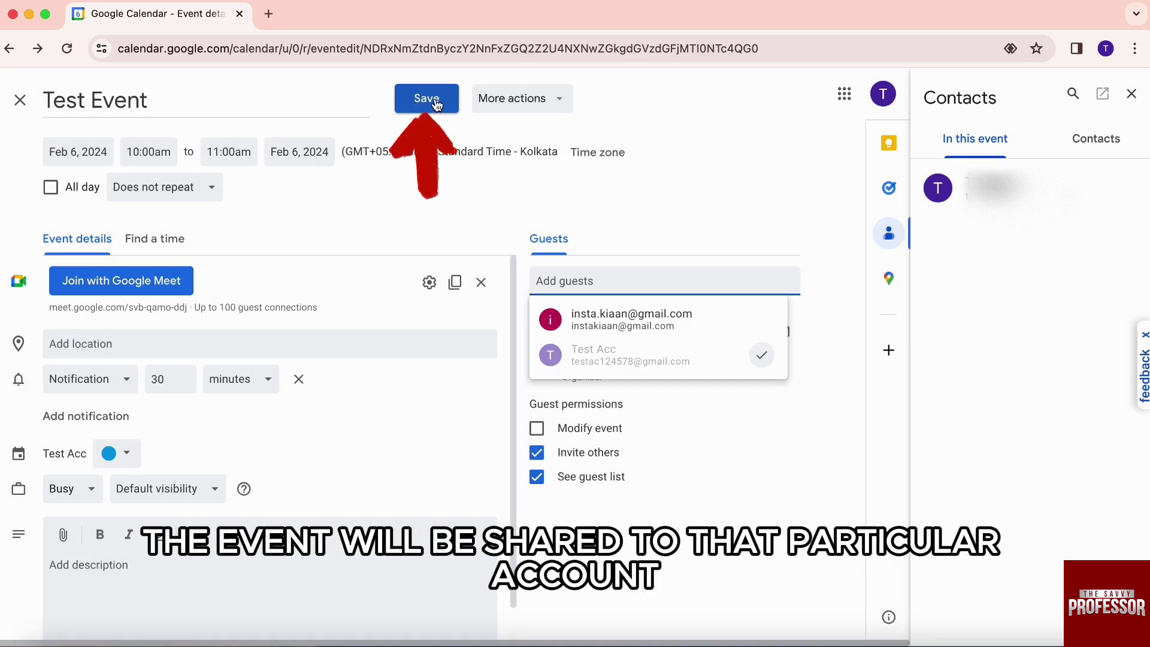
Save Test Event with its new guest, returning to the February week view
left_click(436, 104)
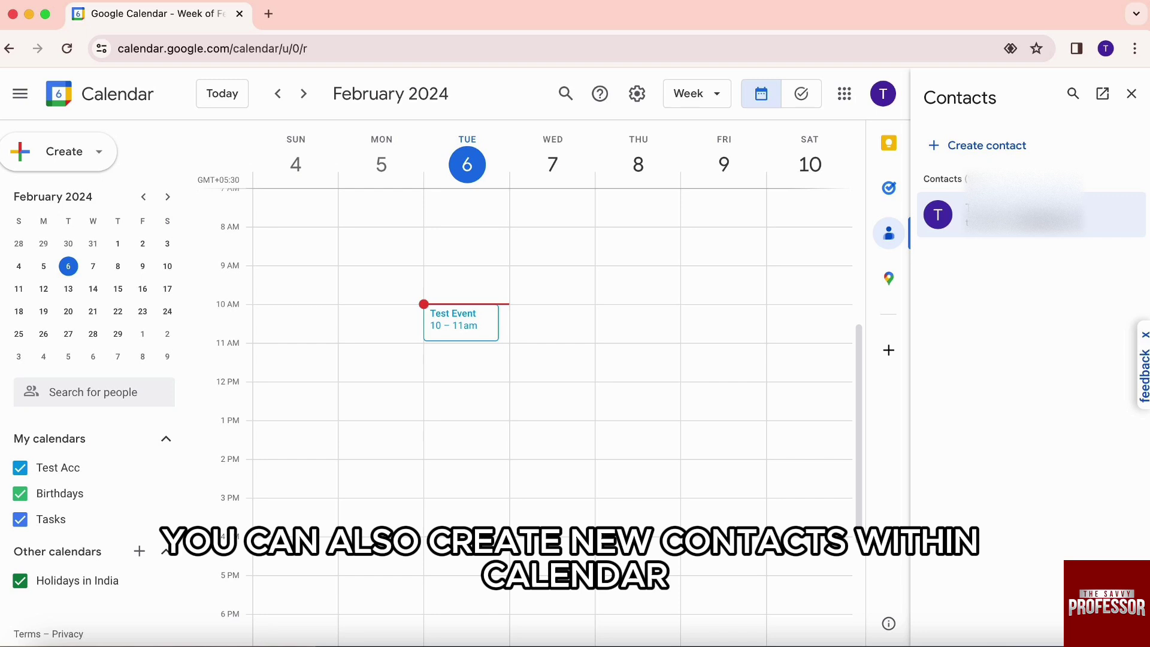
Create a contact with name, email, phone and a February 7 birthday, and save it
left_click(946, 160)
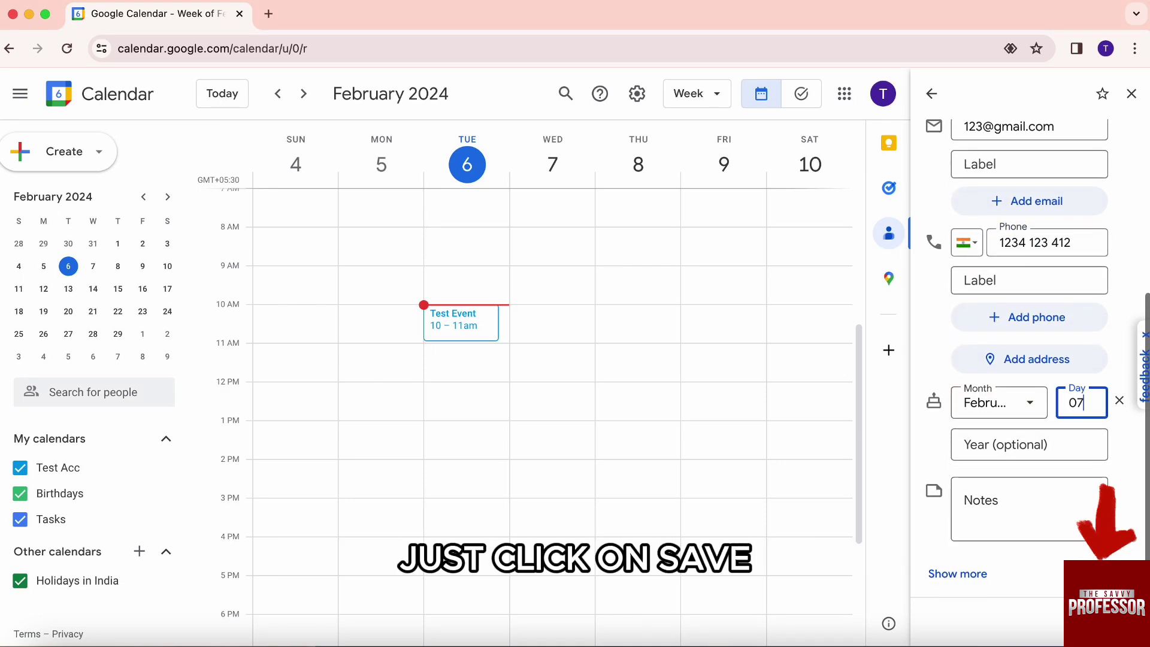
left_click(1102, 623)
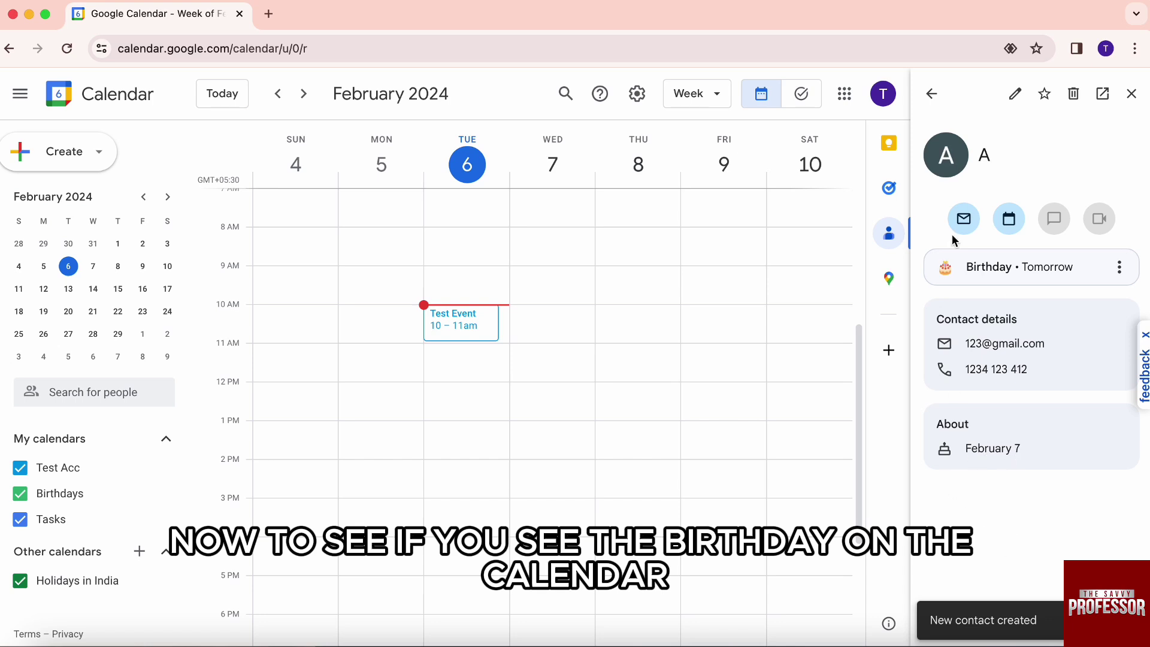
Highlight the contact's upcoming birthday, then bring up the calendar view menu
left_click_drag(963, 266, 1090, 270)
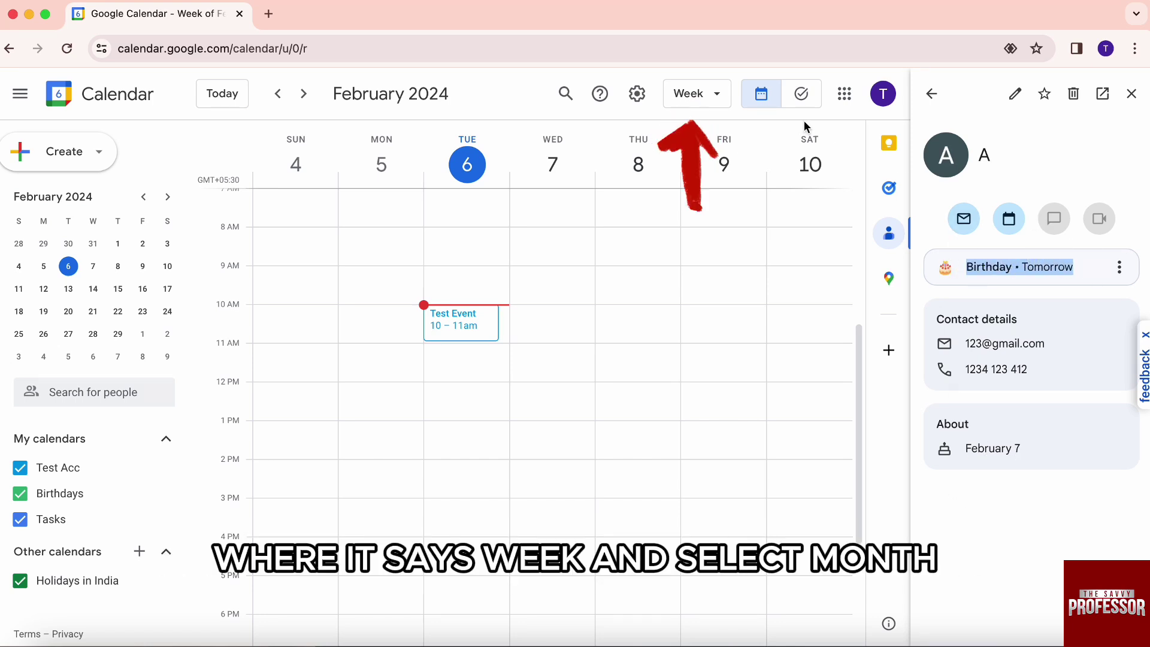
left_click(708, 96)
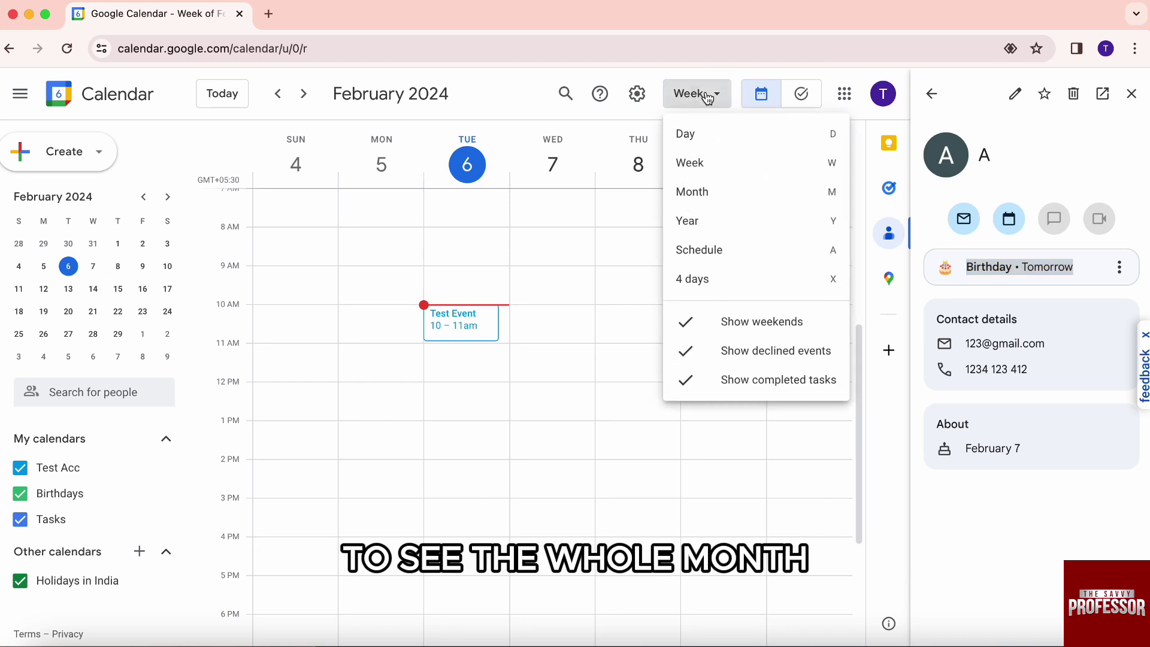
Switch to February 2024 month view showing the birthday on Wednesday the 7th
left_click(722, 202)
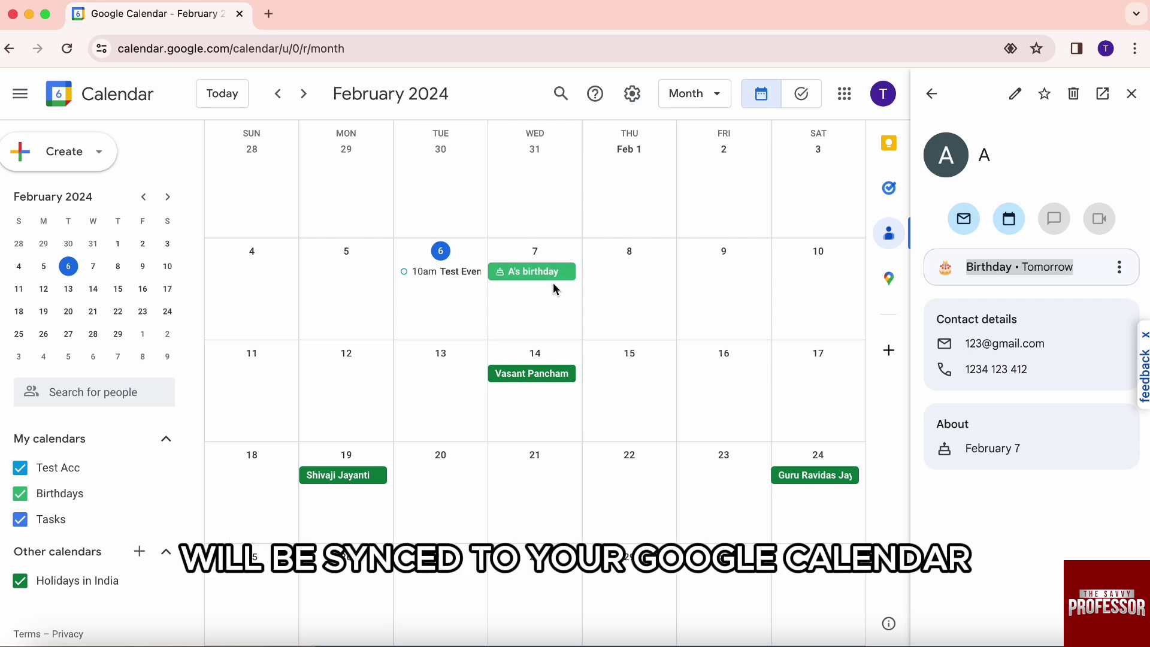
left_click(126, 400)
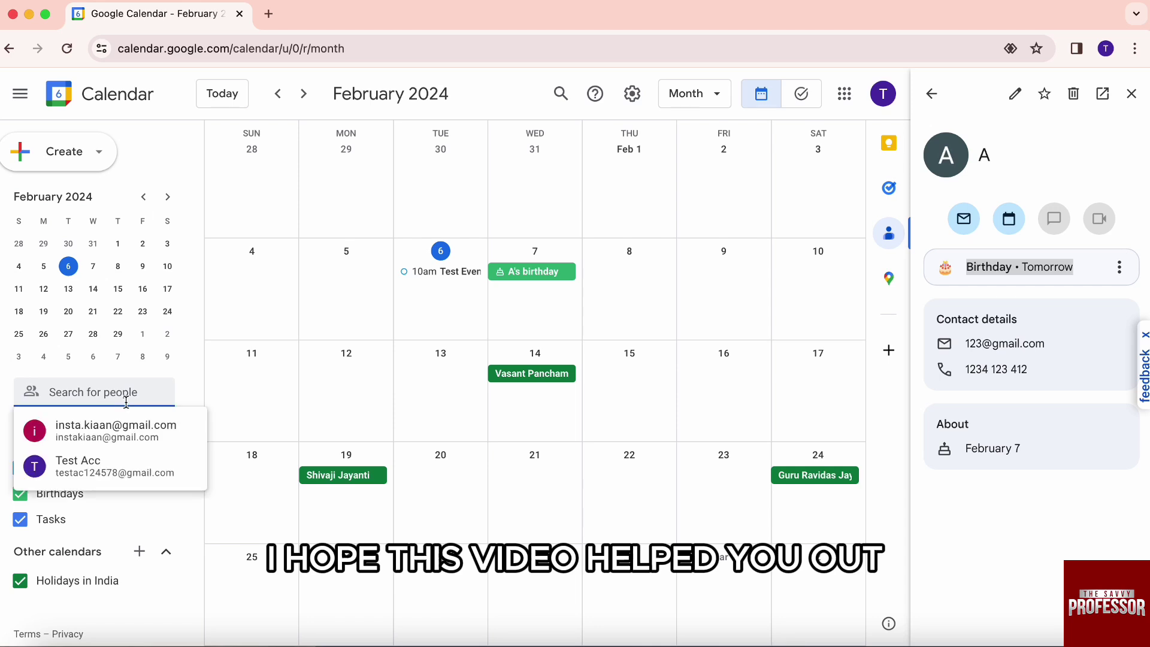